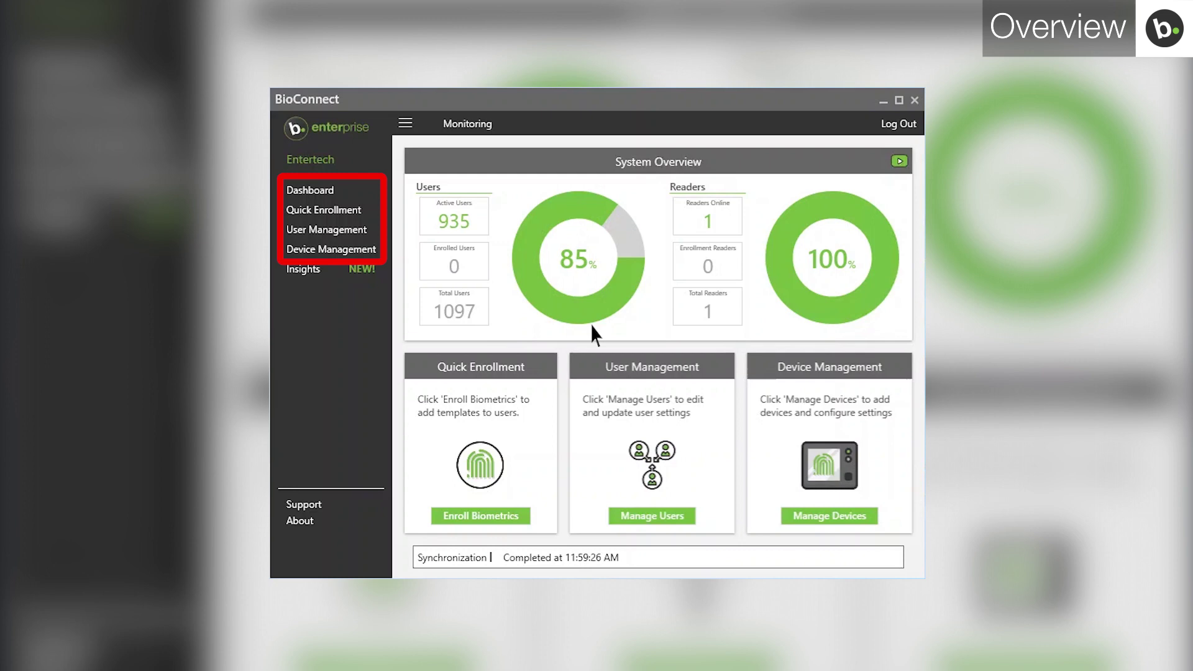
Step: Open the main menu of synchronization, configuration and server options from the sidebar
click(405, 123)
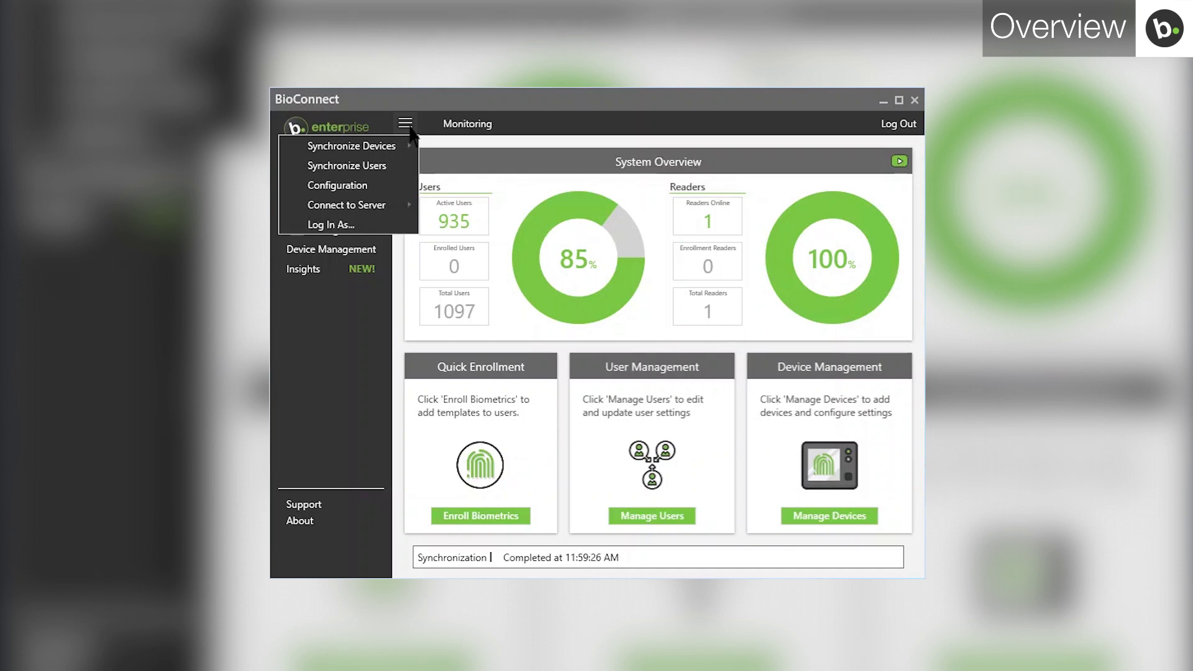
Step: Close the main menu so the full System Overview dashboard shows
click(409, 128)
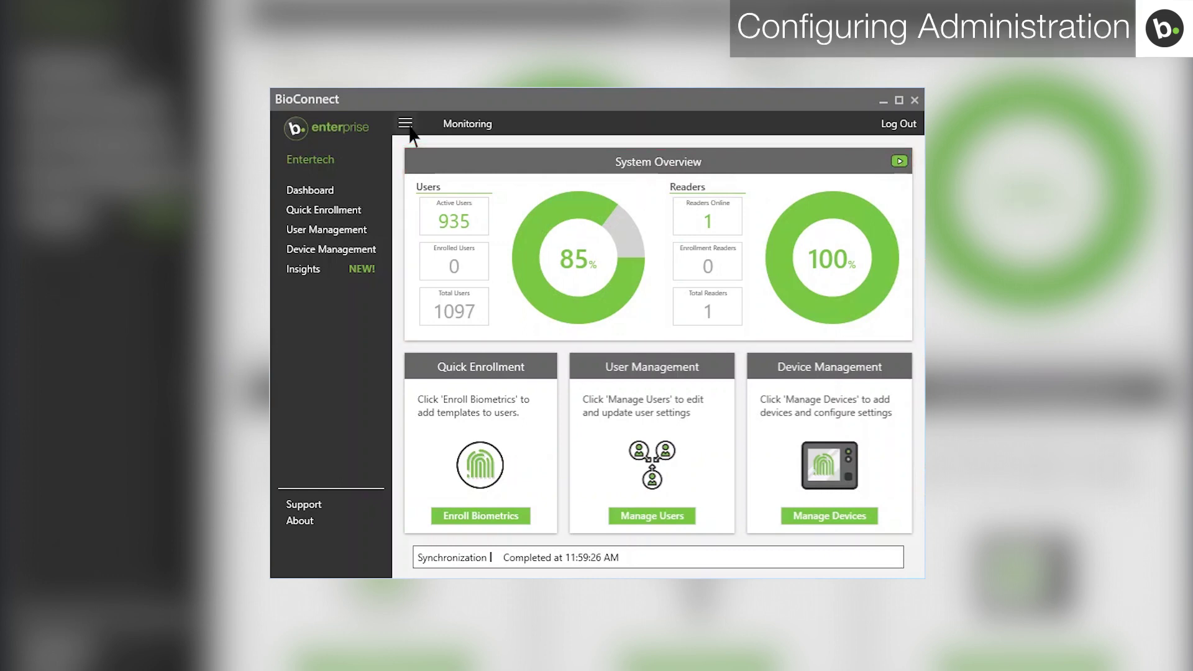
Step: Replace the configuration password with a new confirmed one, save it, and close Configuration
click(407, 126)
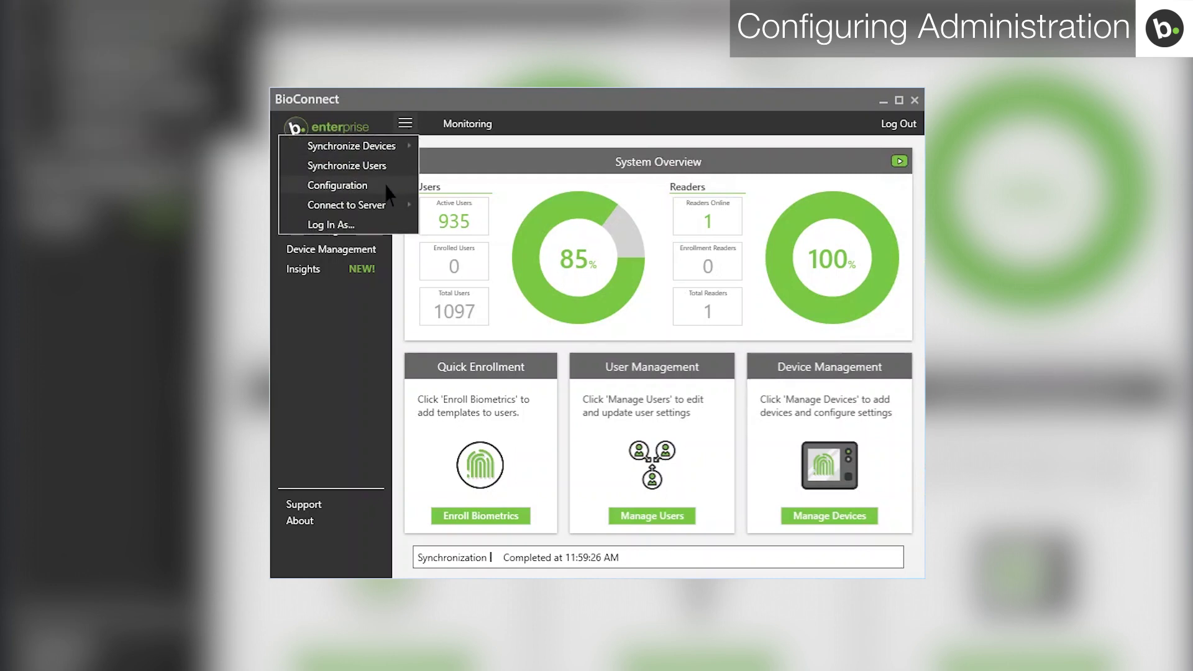
click(386, 186)
double_click(699, 329)
text(••••••)
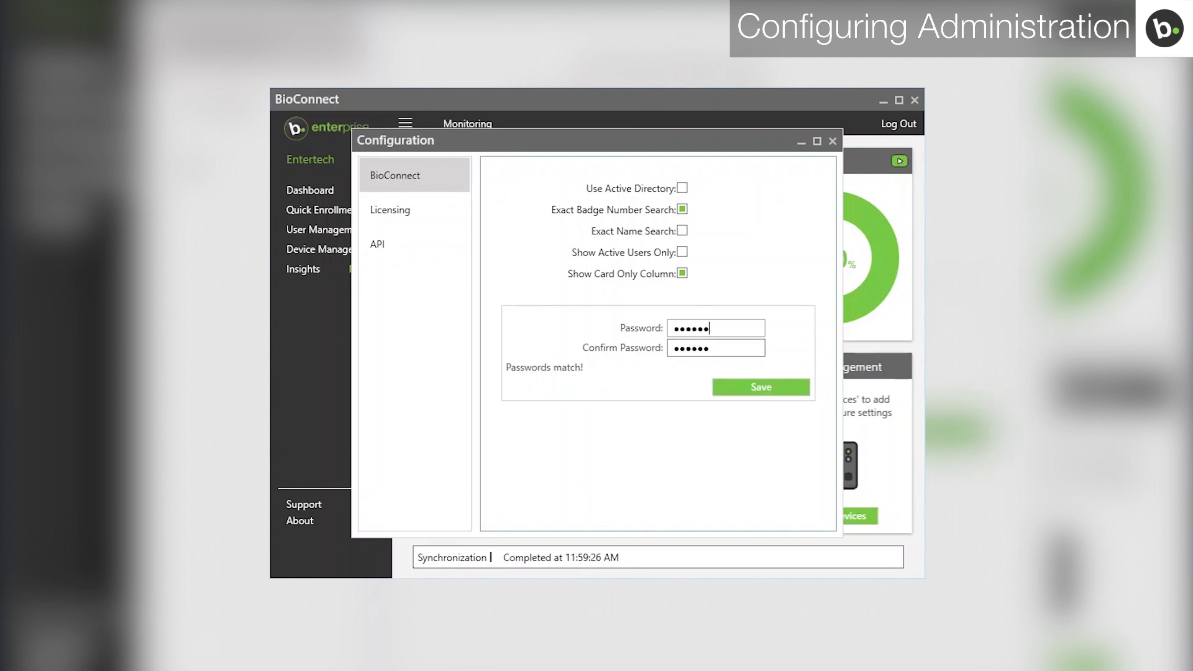
key(Tab)
click(745, 389)
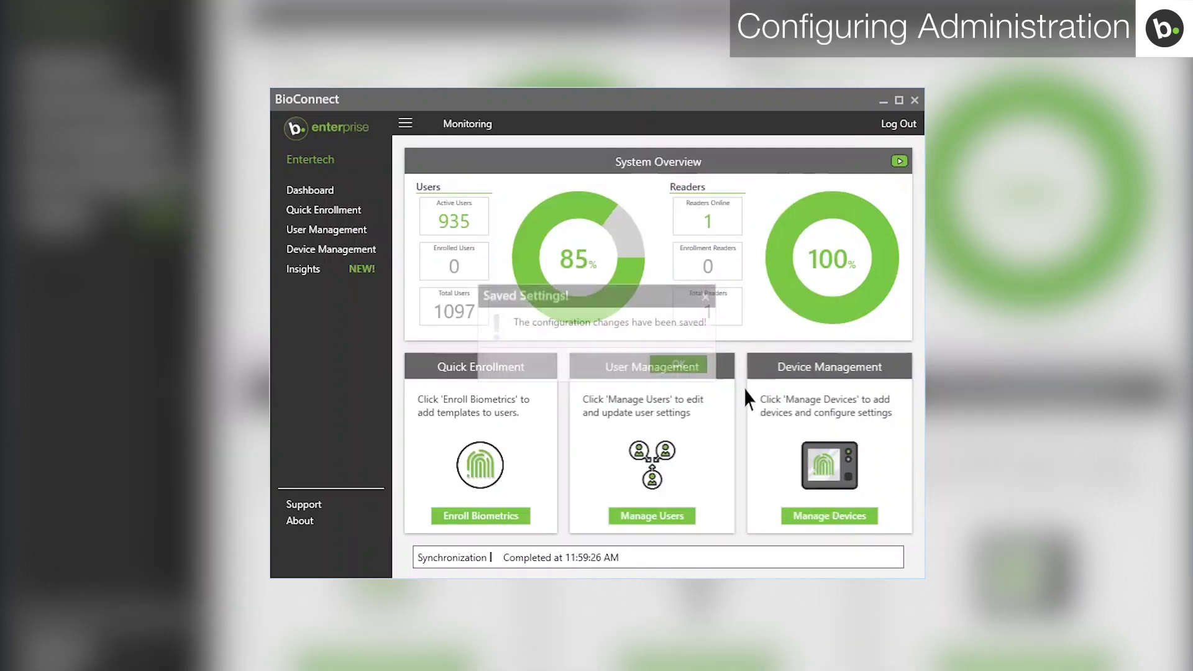
click(693, 367)
click(833, 142)
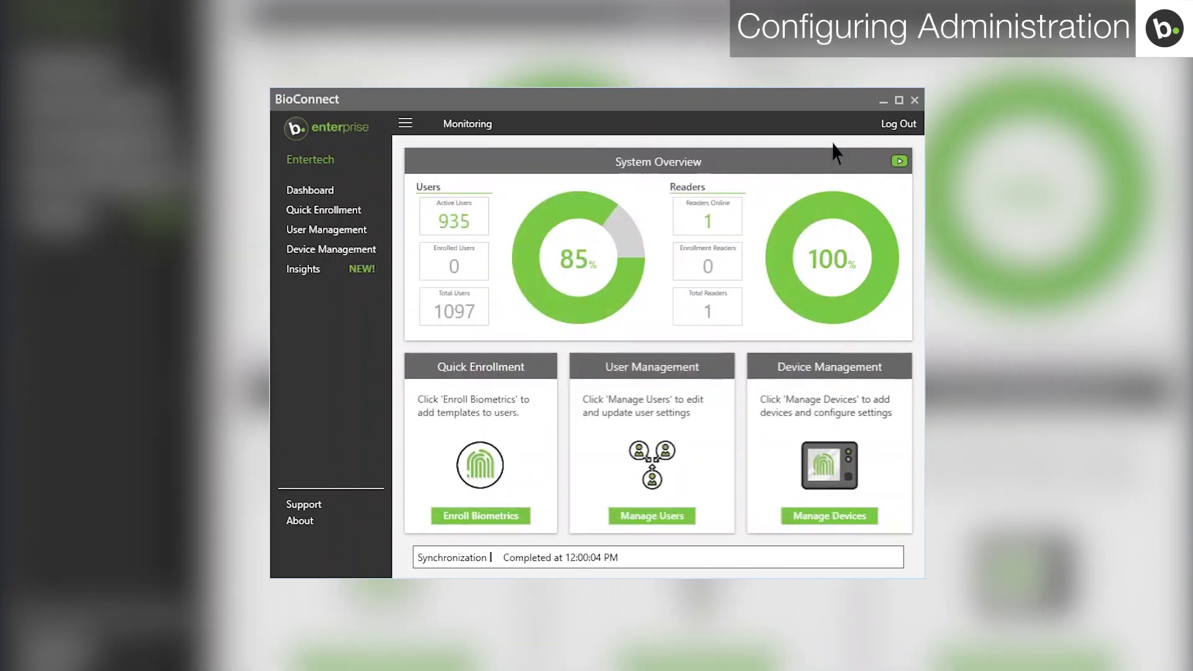
Step: Expand the user's record in User Management and assign the Admin login role
click(372, 231)
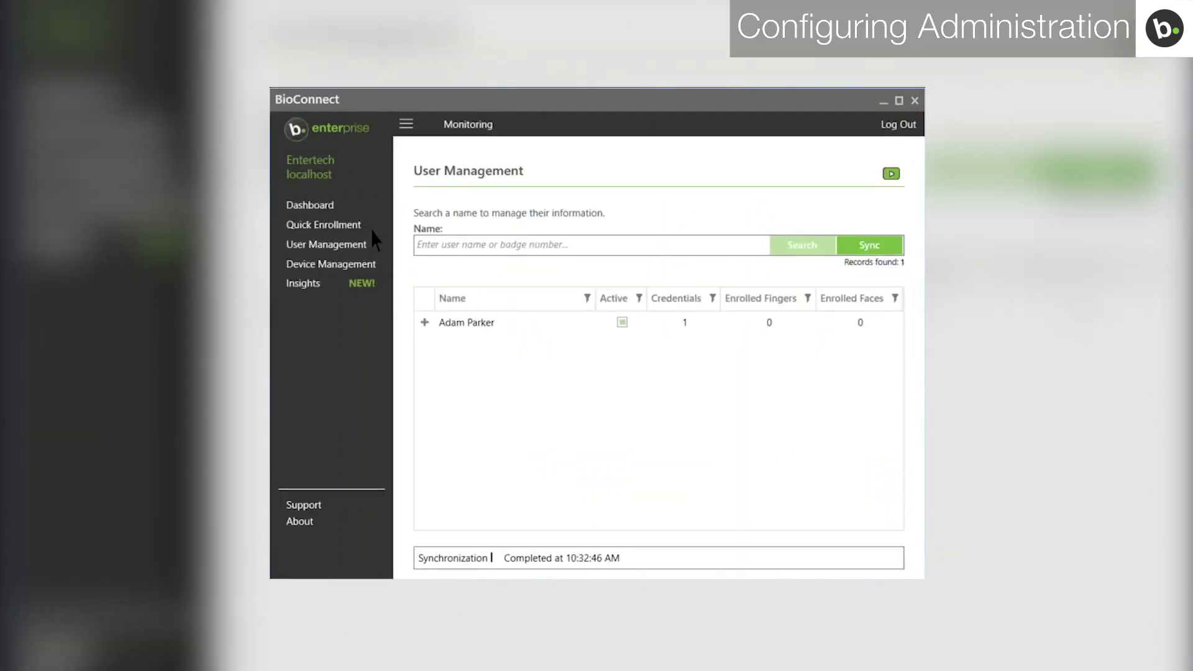
click(425, 322)
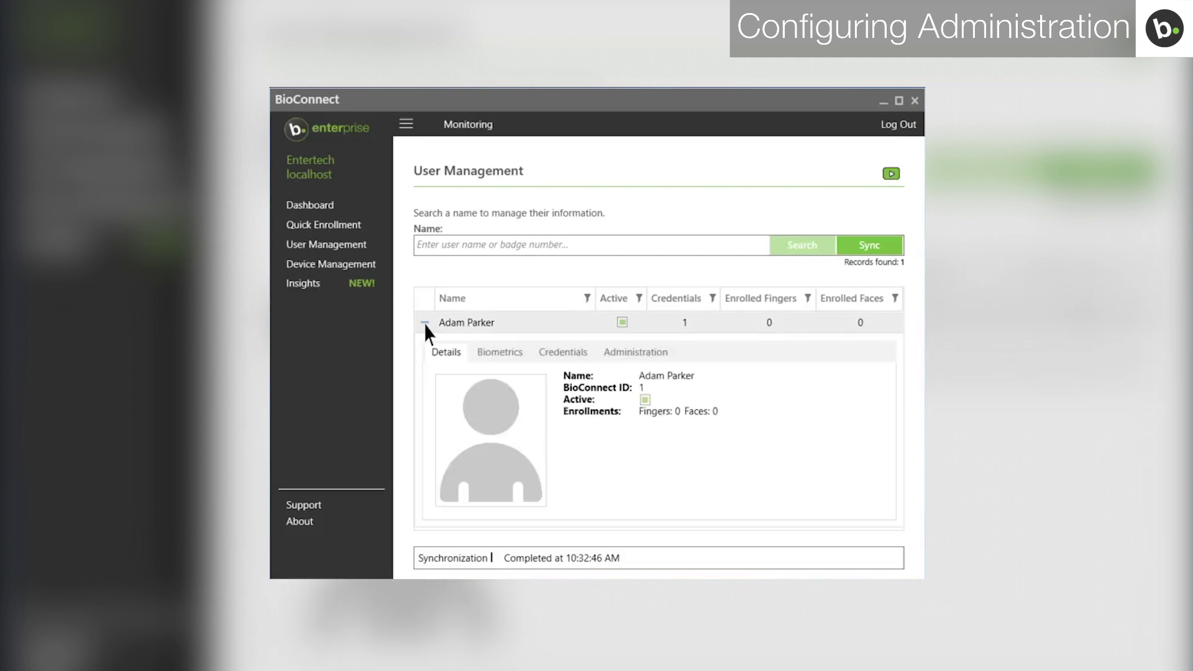
click(619, 359)
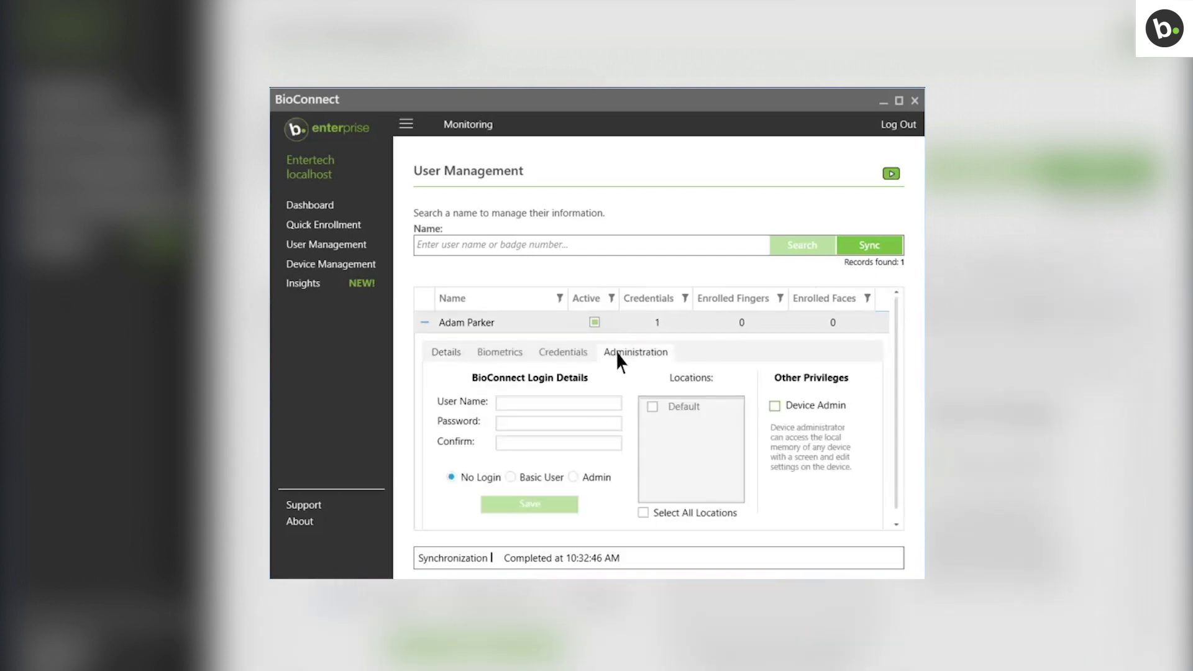
click(572, 477)
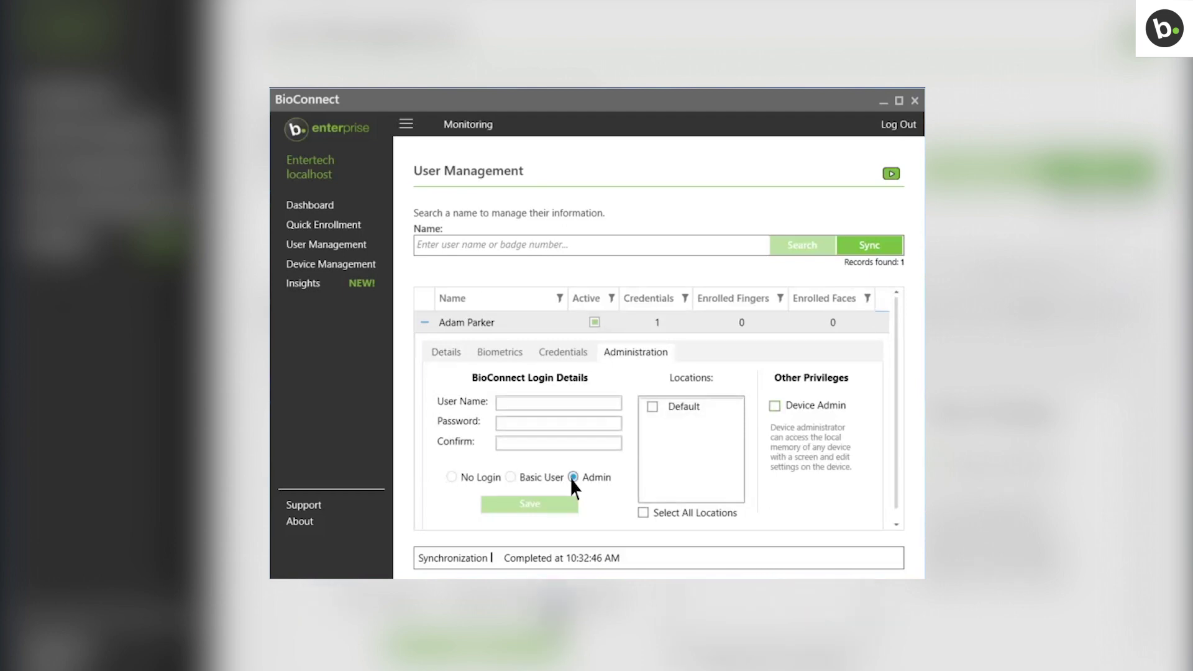
click(570, 398)
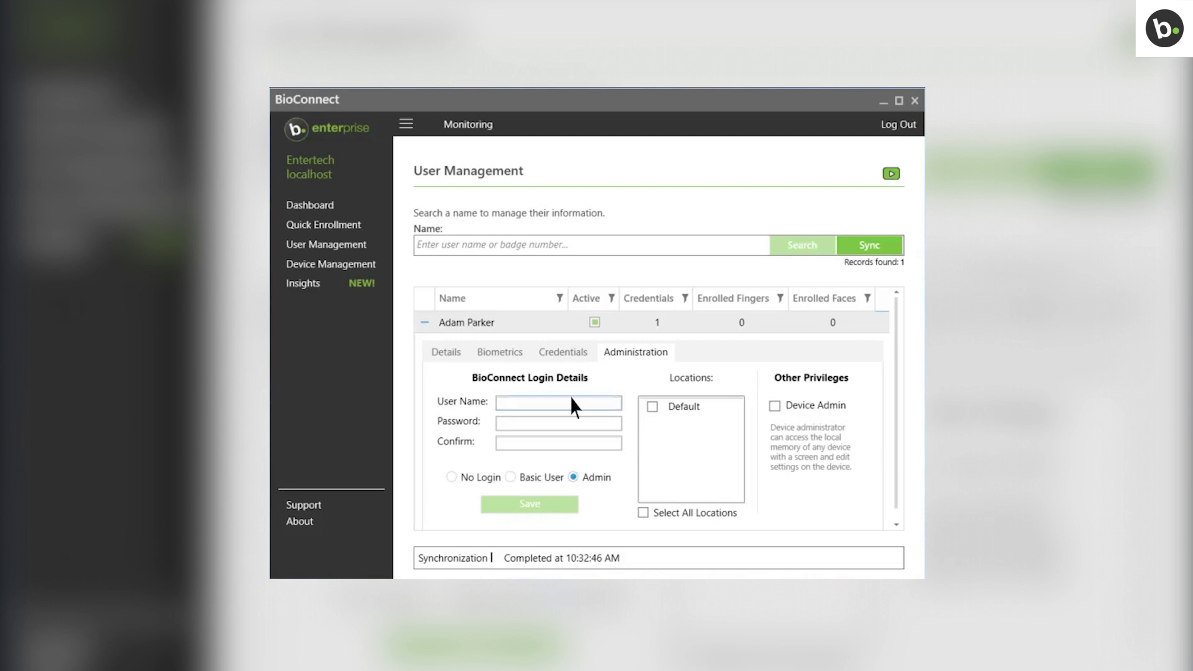
Step: Enter the user's domain login name and password twice, grant all locations, and save
key(Tab)
text(a•••••••••••)
key(Tab)
text(••••••••••••)
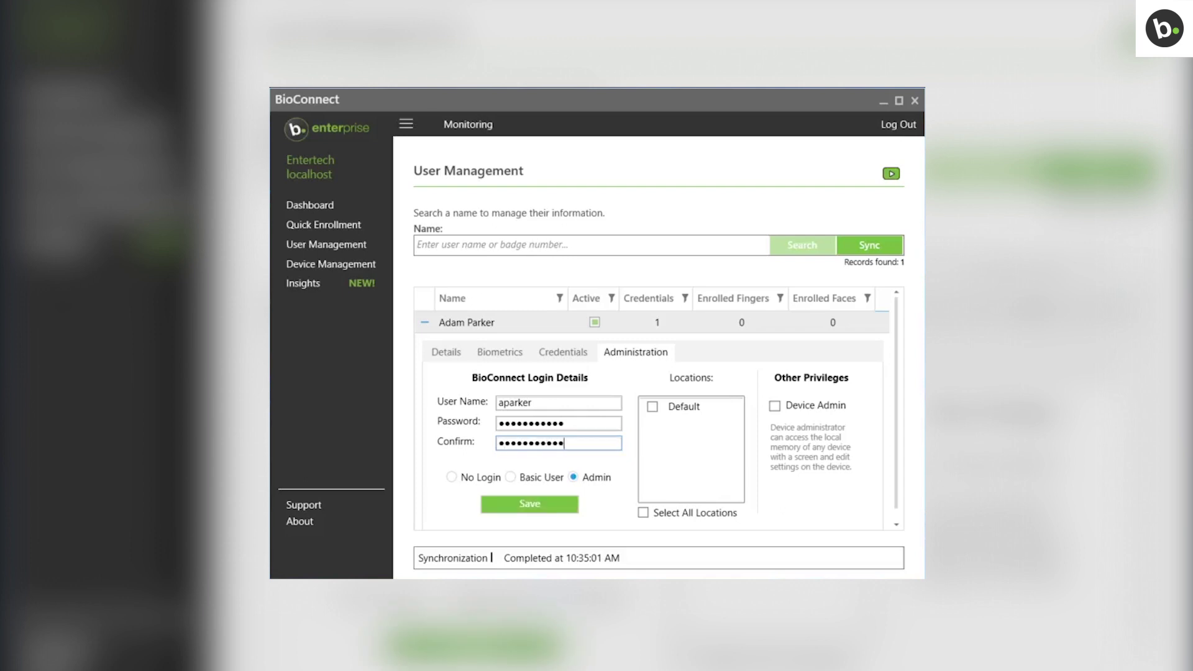
click(642, 513)
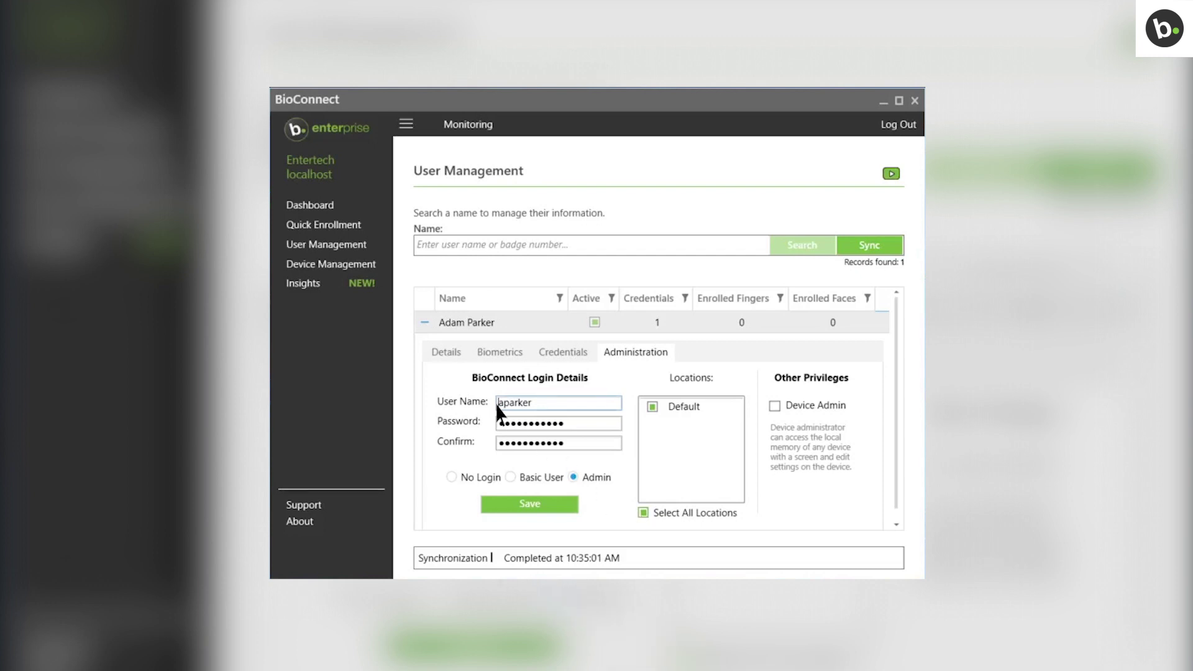
text(entertech\)
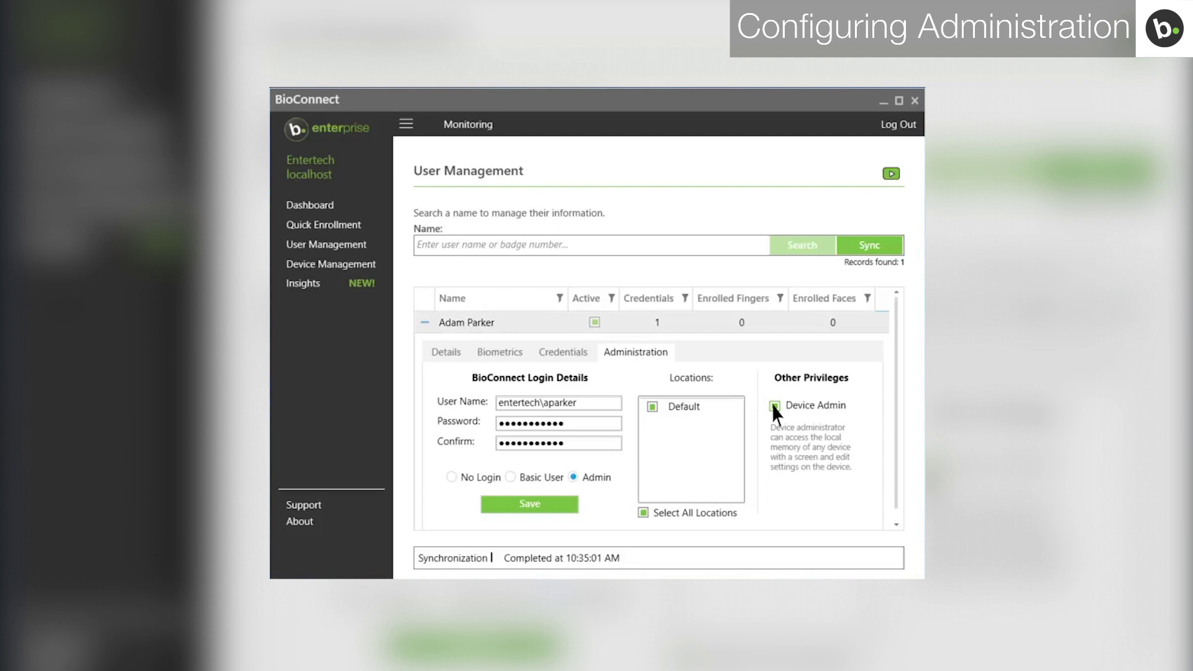
click(530, 505)
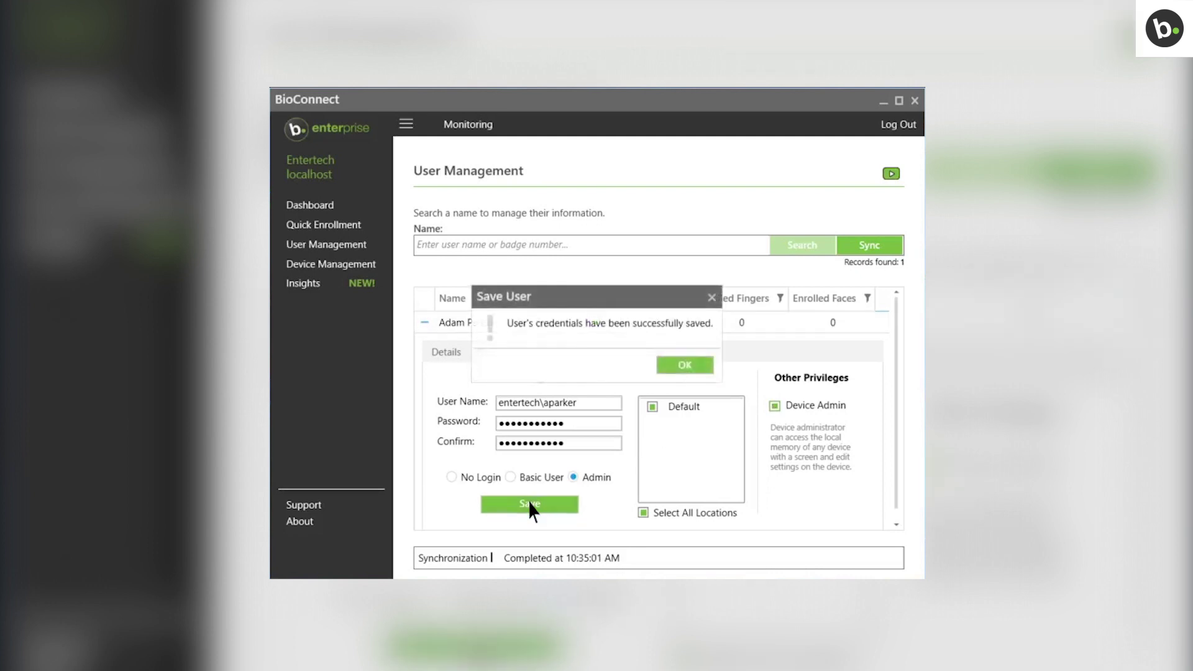
click(684, 365)
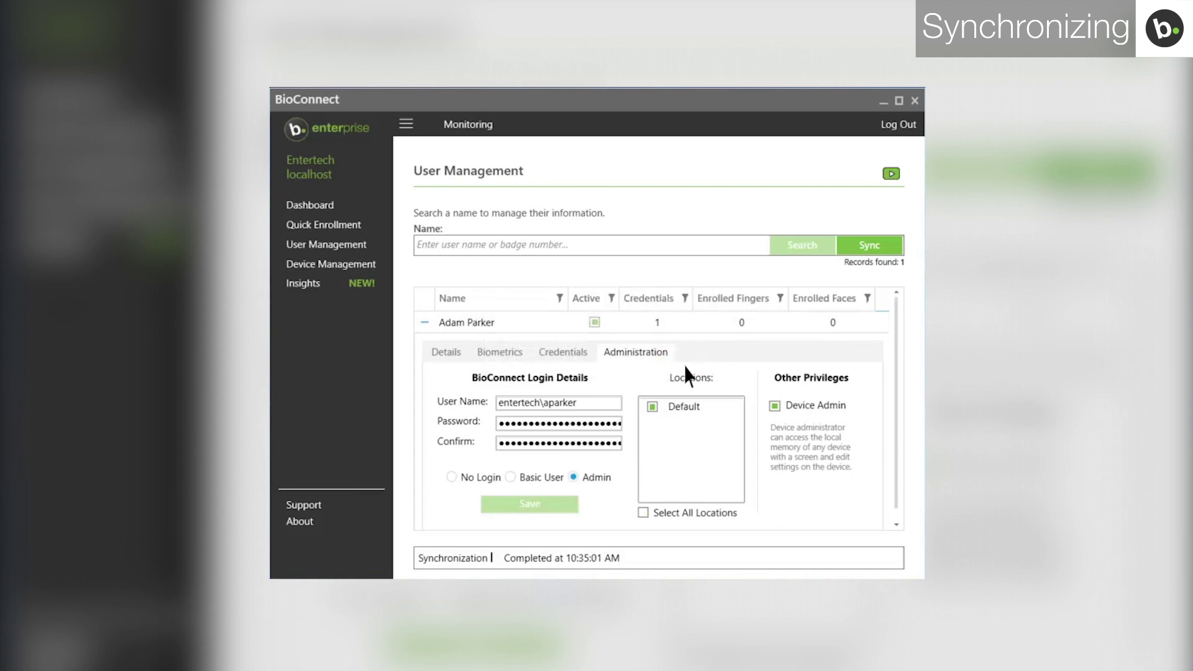
Step: Run Synchronize Users from the main menu, completing at 10:35:48 AM
click(406, 126)
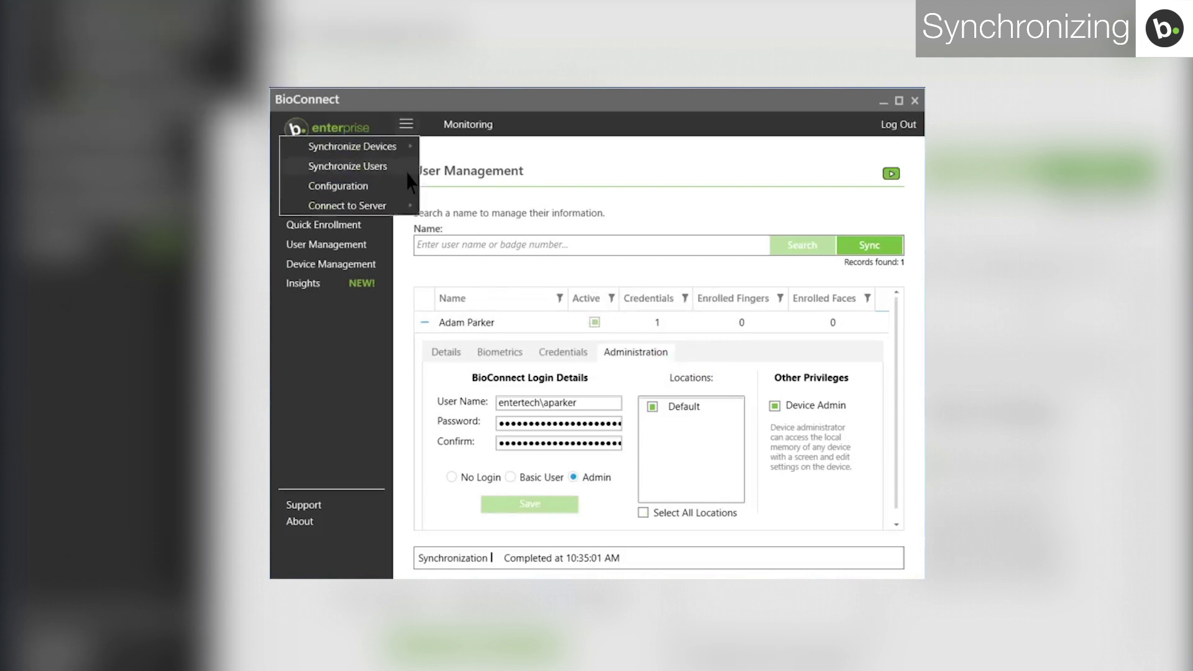
click(409, 168)
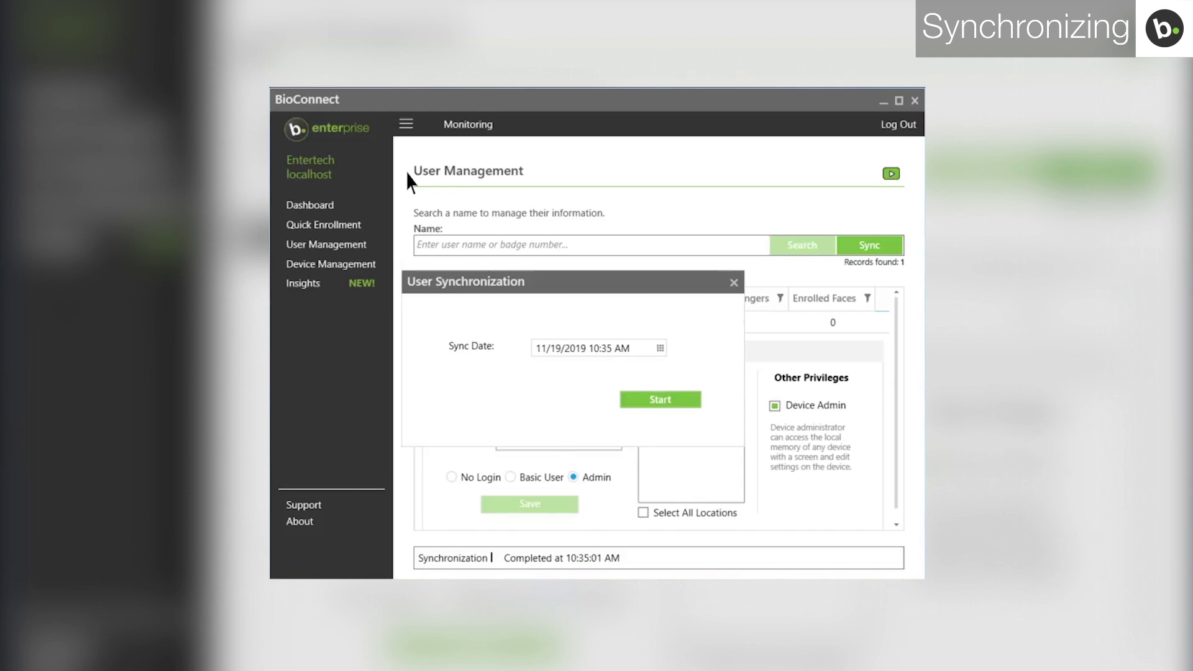
click(635, 400)
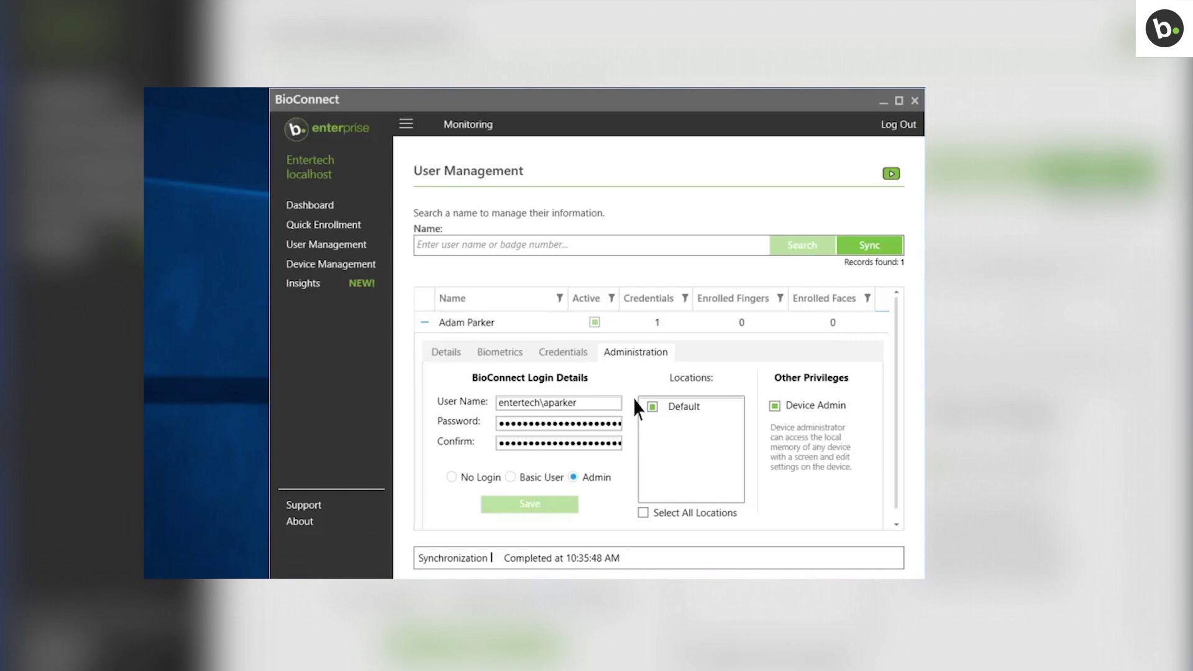
Step: Start Synchronize Devices for all devices and dismiss the in-progress notice
click(406, 124)
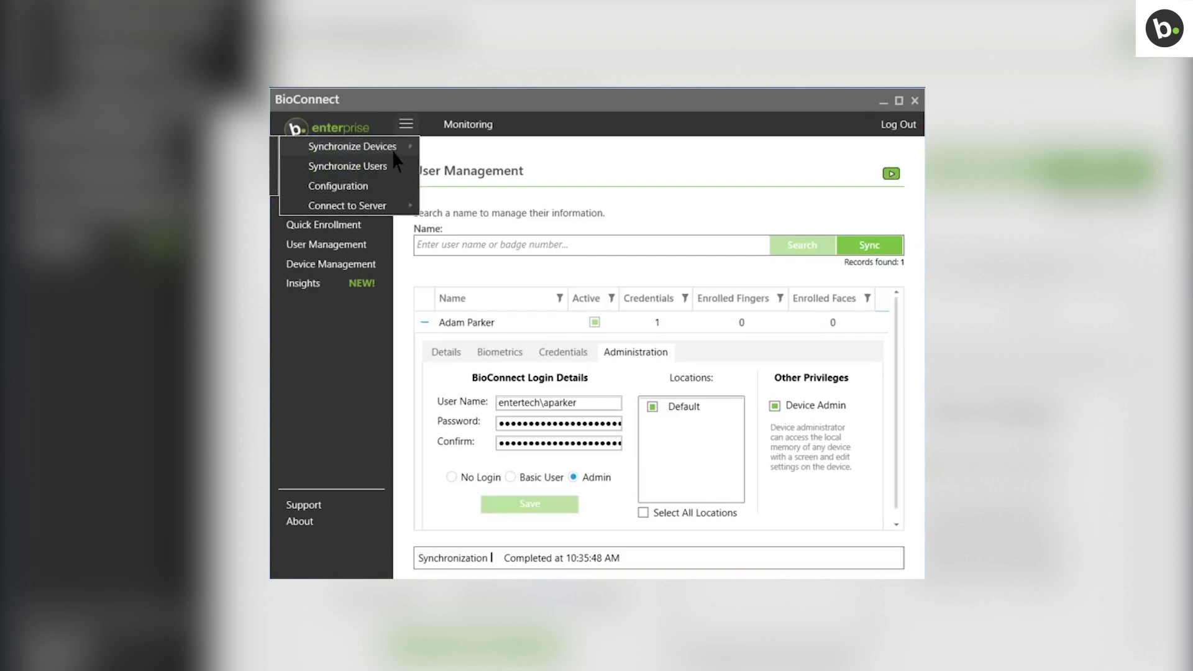
click(256, 153)
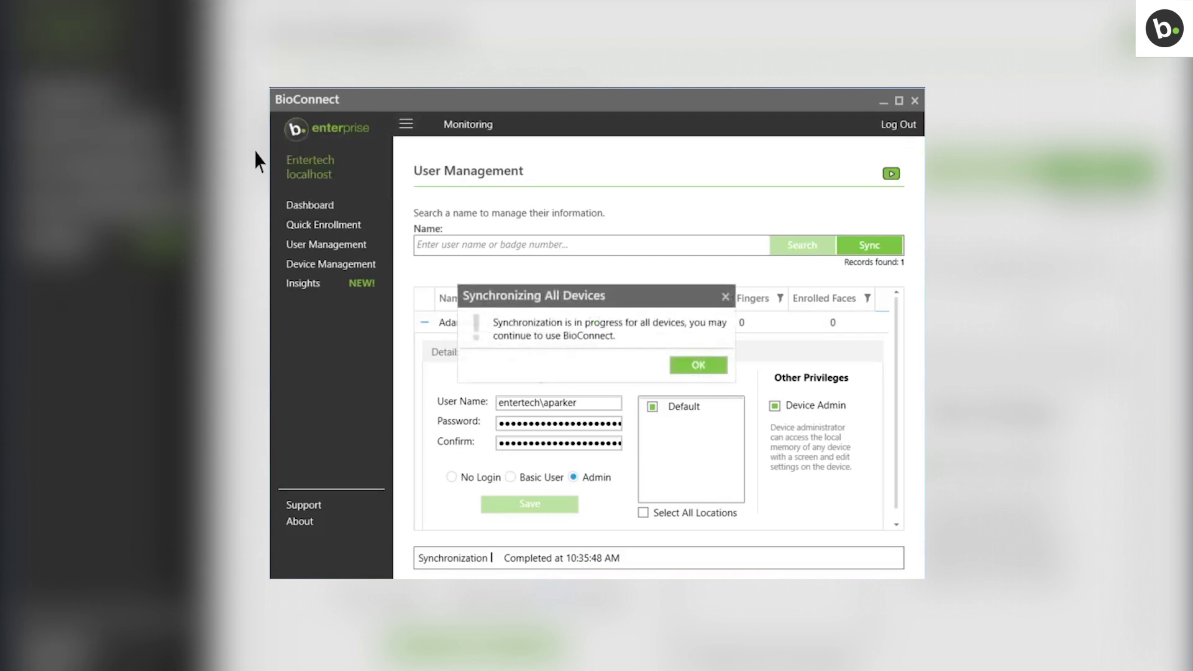
click(690, 370)
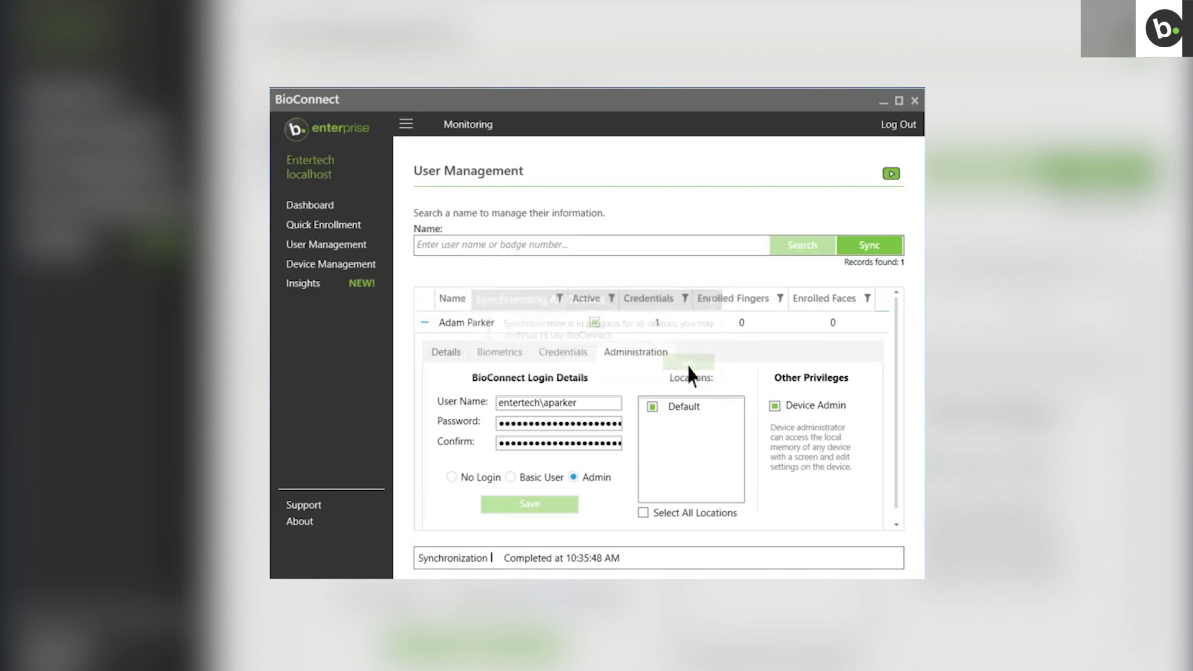